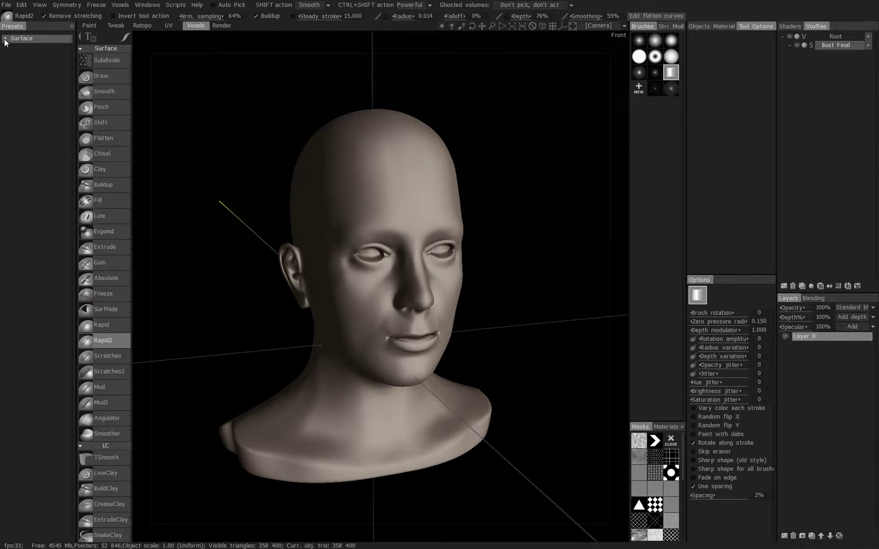
Step: Enter Edit > Customize UI mode and untick Scratches2 to hide it from the tool list
click(67, 5)
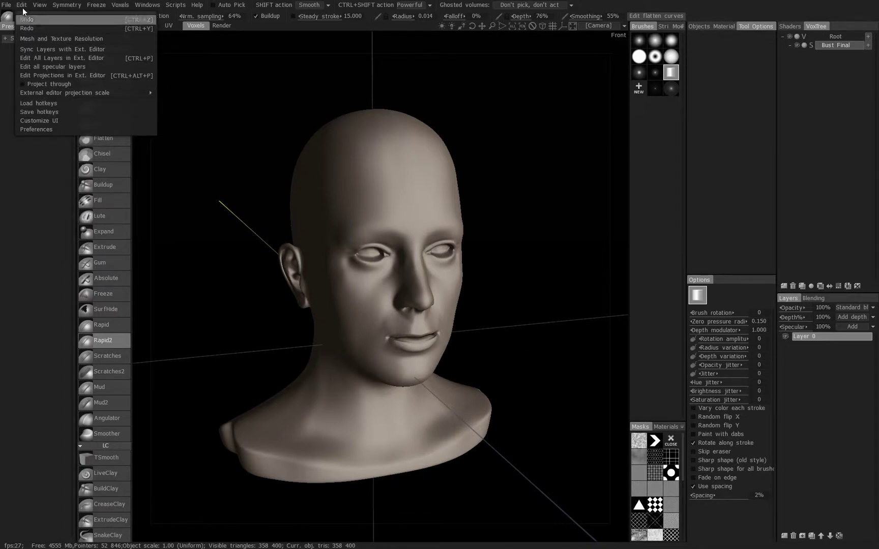
click(41, 120)
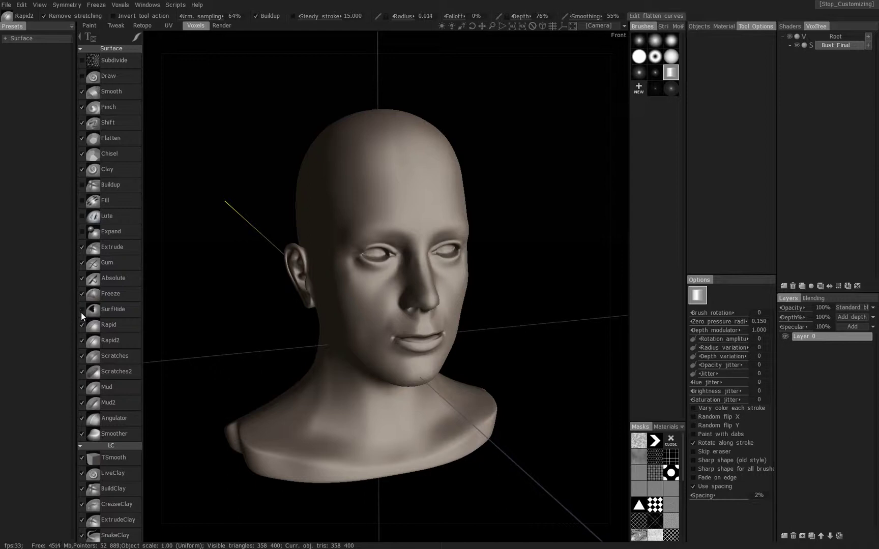
click(82, 371)
Step: Show the Windows menu's Sliders, Popups and store/restore layout options
click(145, 6)
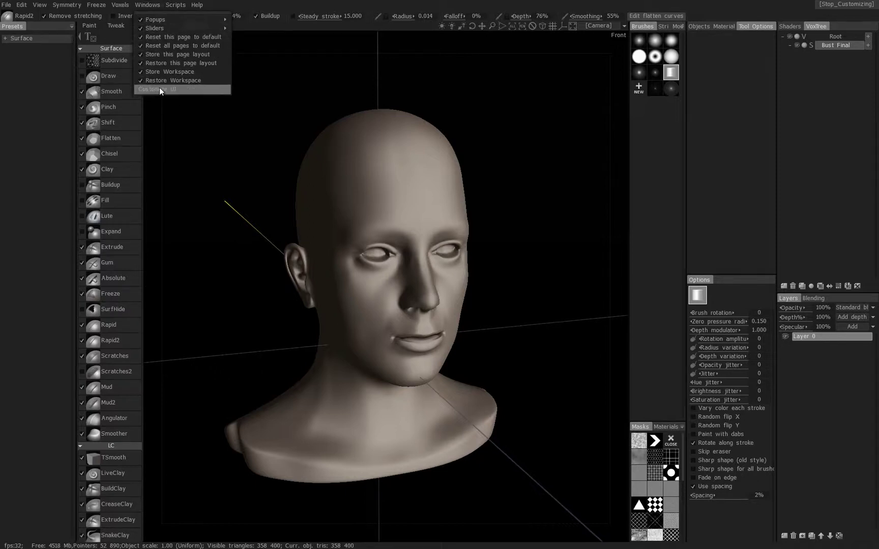
mouse_move(143, 27)
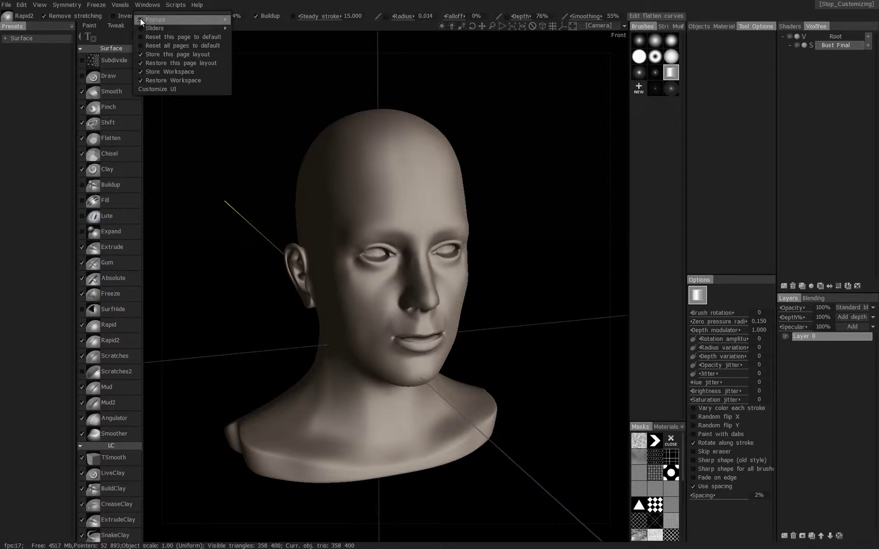
Step: Exit Customize UI so Scratches2 and the other unticked brushes vanish from the tool list
click(147, 5)
click(22, 6)
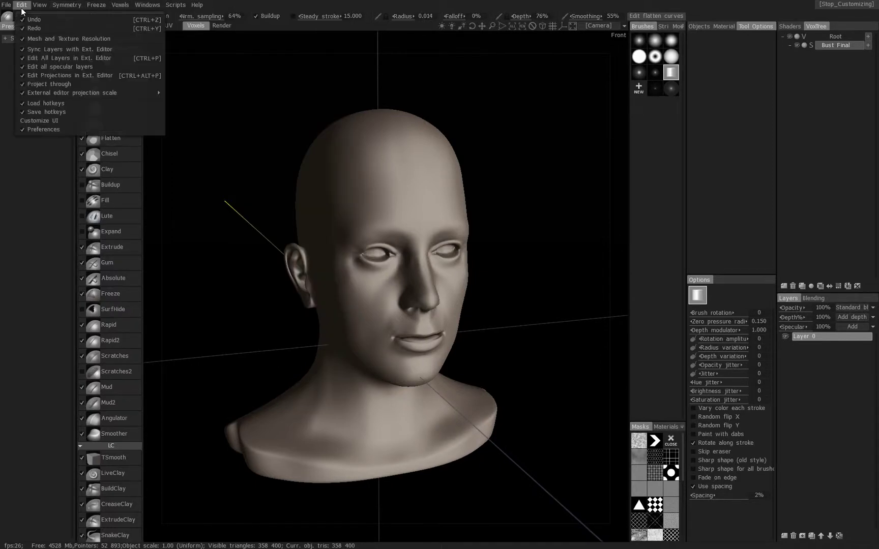
click(44, 121)
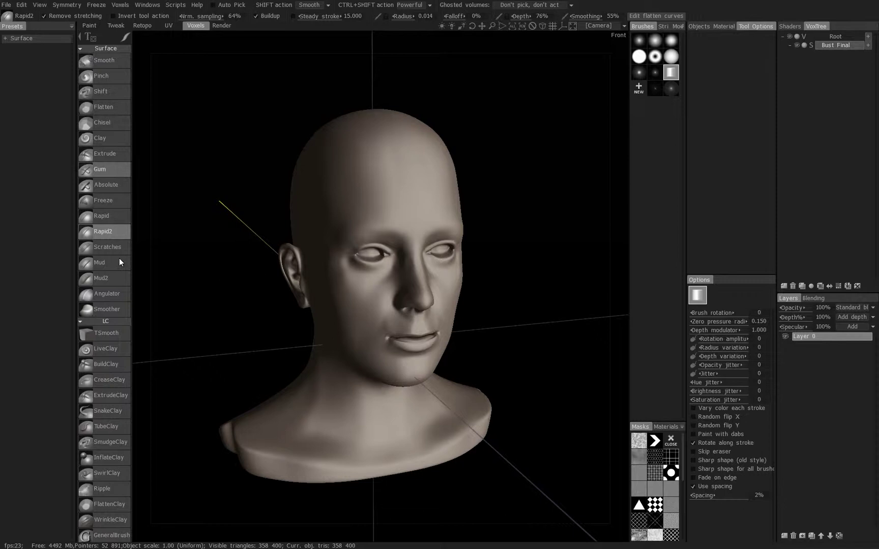
click(148, 6)
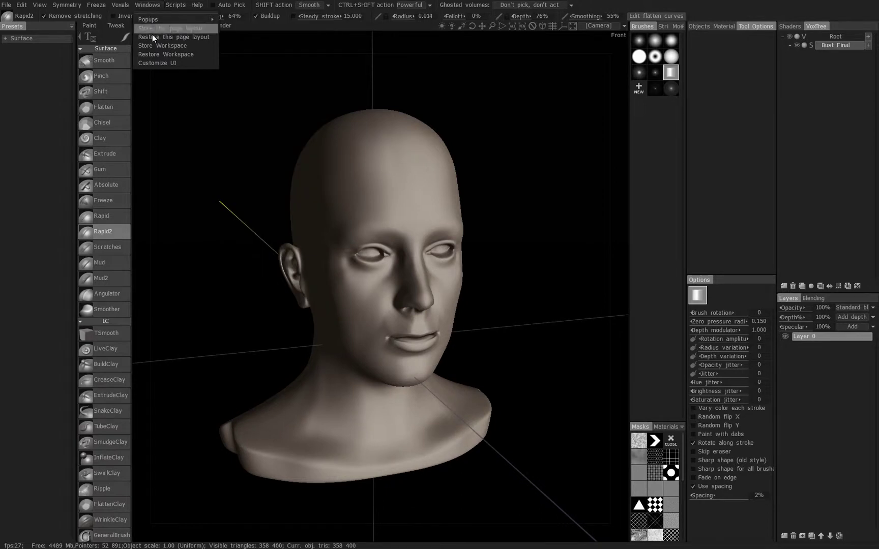
click(222, 121)
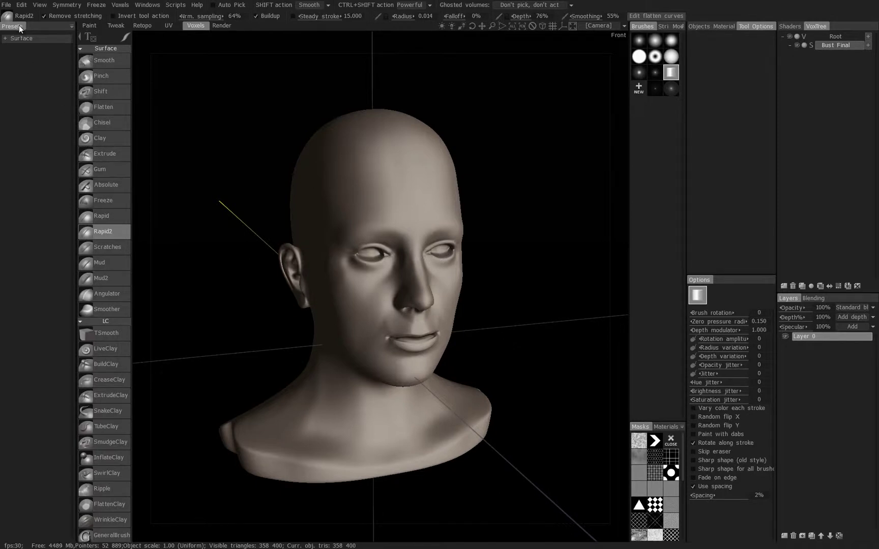
Step: Detach Presets from the left dock, drop it in the right column, narrow it, then float it
mouse_move(16, 27)
mouse_down()
mouse_move(165, 122)
mouse_move(248, 153)
mouse_move(210, 146)
mouse_move(475, 131)
mouse_move(613, 163)
mouse_move(618, 232)
mouse_move(614, 41)
mouse_move(613, 188)
mouse_up()
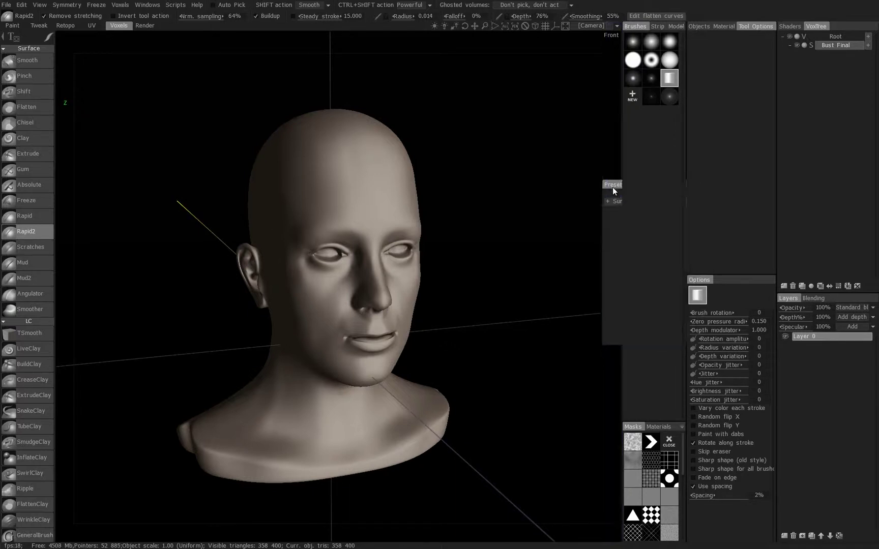
drag(547, 219, 574, 248)
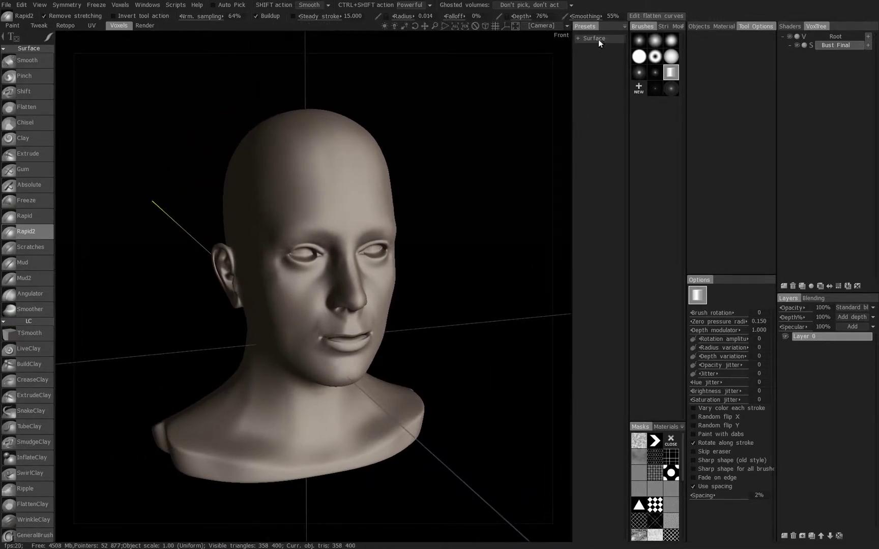
drag(588, 27, 744, 277)
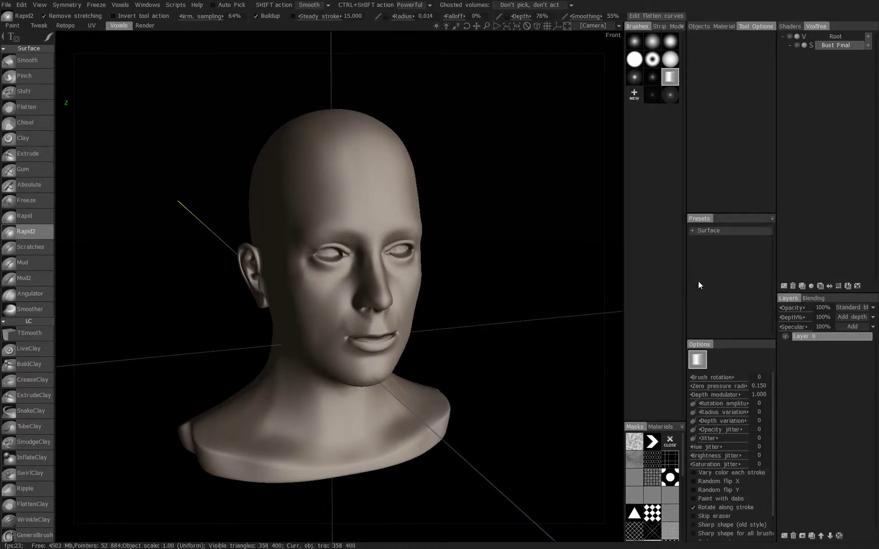
Step: Dock Presets as a tab beside Options and check both tabs' contents
drag(704, 218, 734, 284)
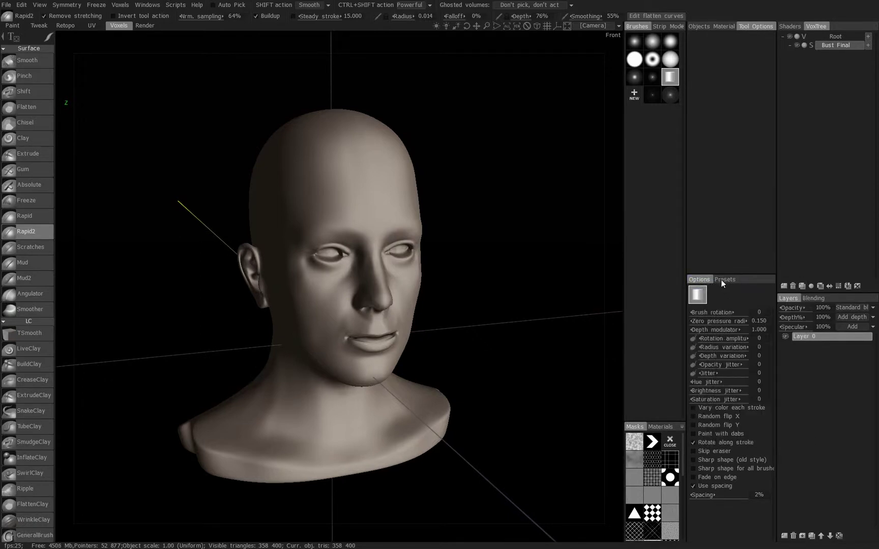
click(723, 280)
click(699, 280)
click(728, 279)
click(697, 279)
drag(729, 279, 725, 288)
Step: Widen the Brushes and Masks panels and preview the Models thumbnails before returning to alphas
drag(563, 158, 547, 151)
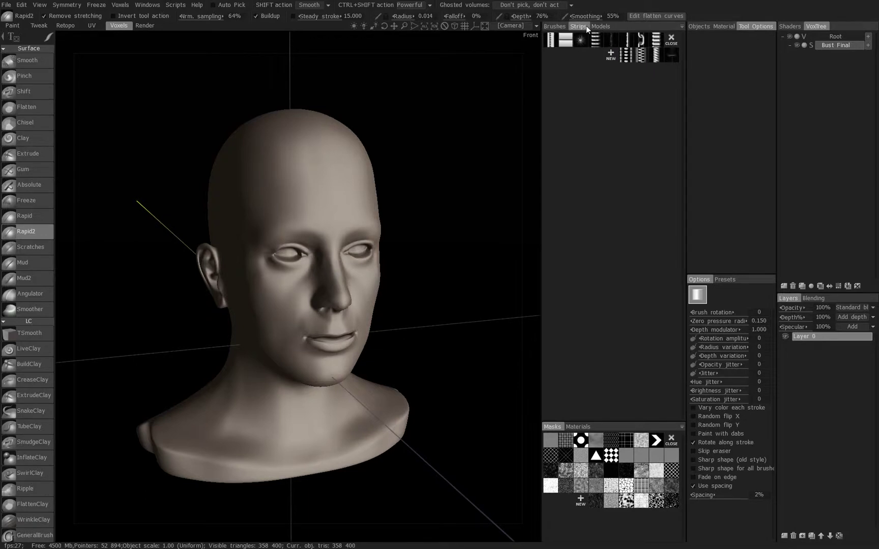
click(599, 26)
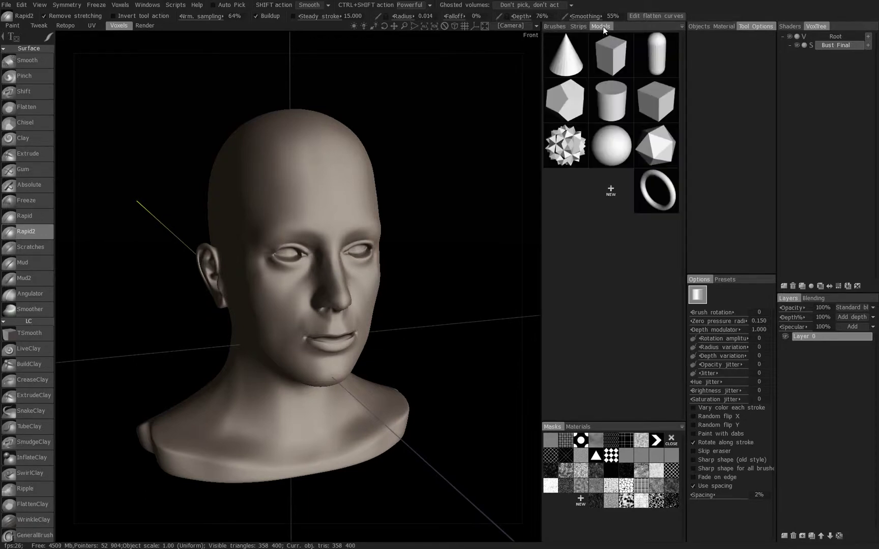
click(558, 26)
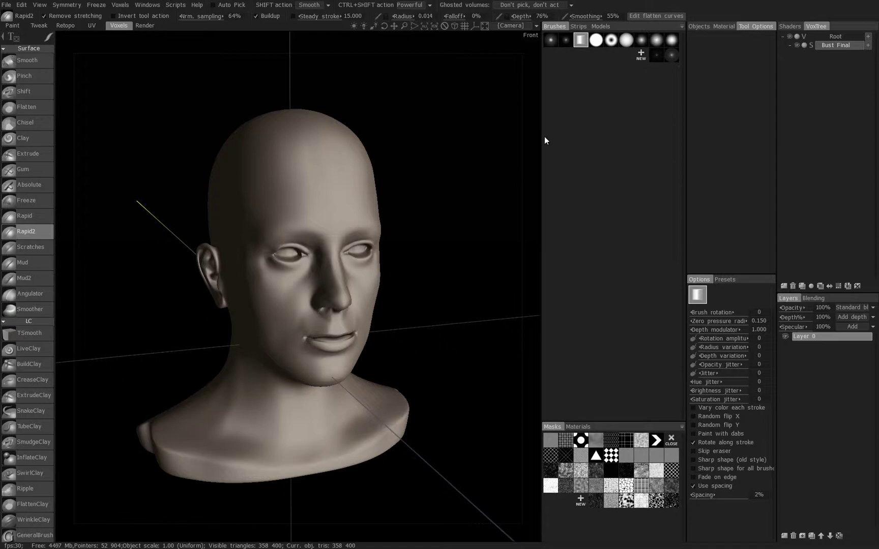
mouse_move(542, 147)
mouse_down()
mouse_move(604, 143)
mouse_move(550, 146)
mouse_up()
Step: Dock the Brushes panel along the bottom, shrink it, and check its Strips and Models tabs
mouse_move(630, 27)
mouse_down()
mouse_move(576, 117)
mouse_move(447, 173)
mouse_move(392, 115)
mouse_move(392, 101)
mouse_move(348, 169)
mouse_move(304, 72)
mouse_move(298, 35)
mouse_move(318, 473)
mouse_move(333, 536)
mouse_up()
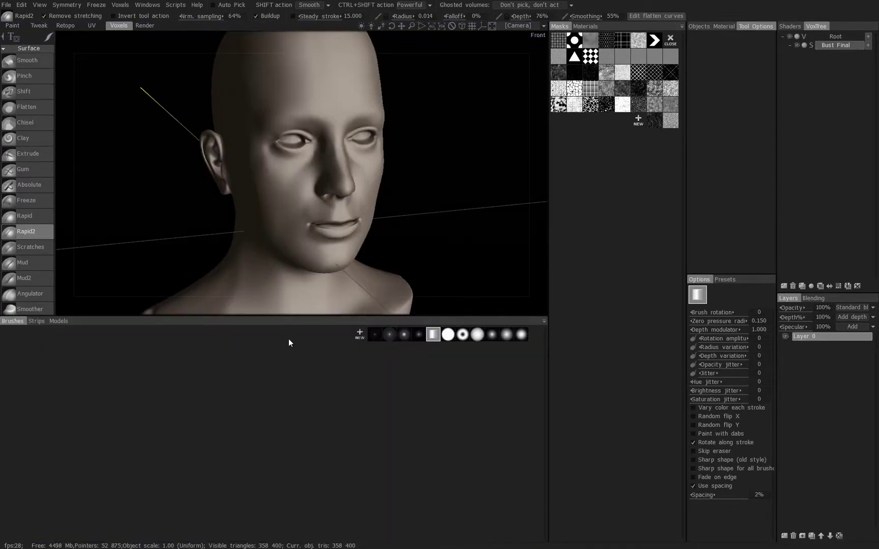
drag(289, 316, 304, 506)
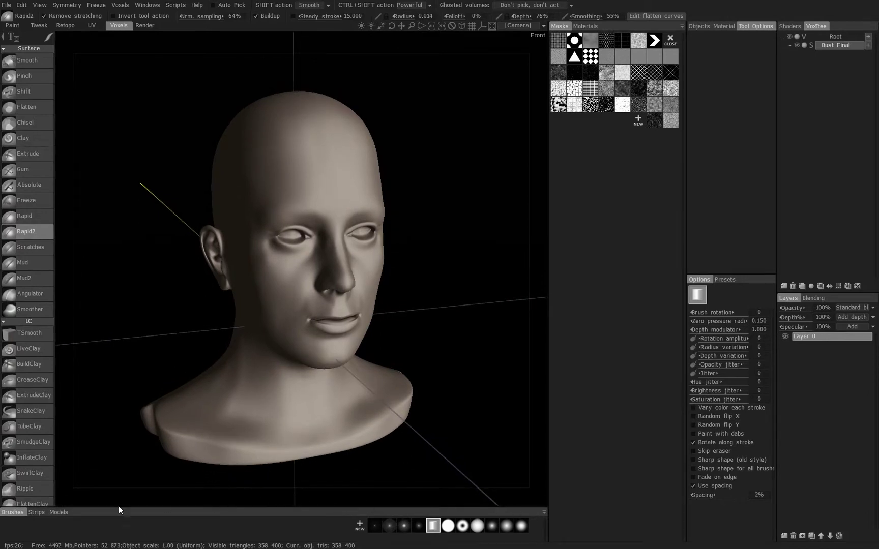
click(37, 513)
click(57, 513)
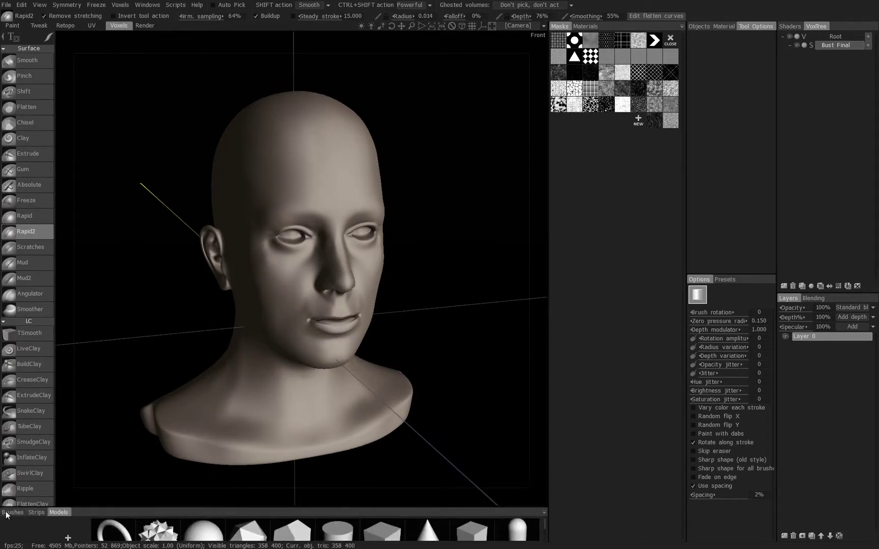
click(10, 514)
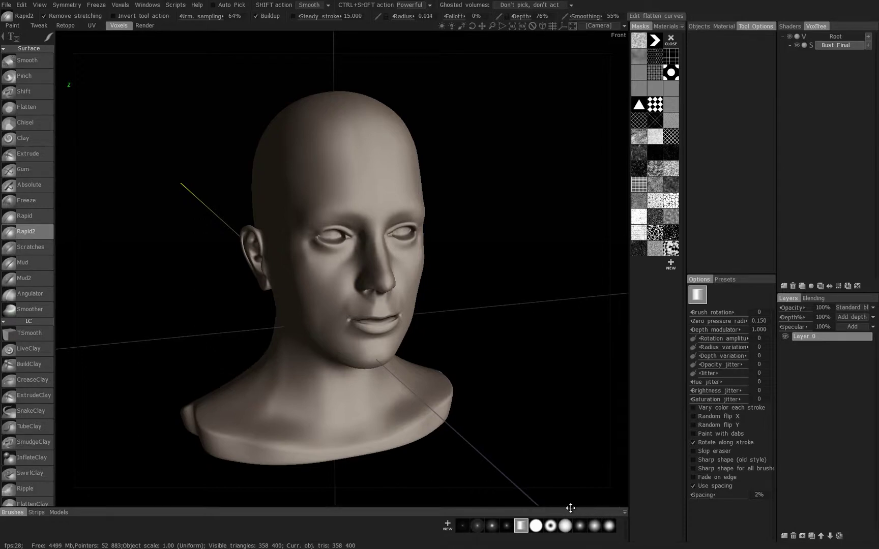
Step: Make the bottom Brushes panel taller and enlarge its thumbnails to Large, then bigger still
drag(568, 475, 567, 461)
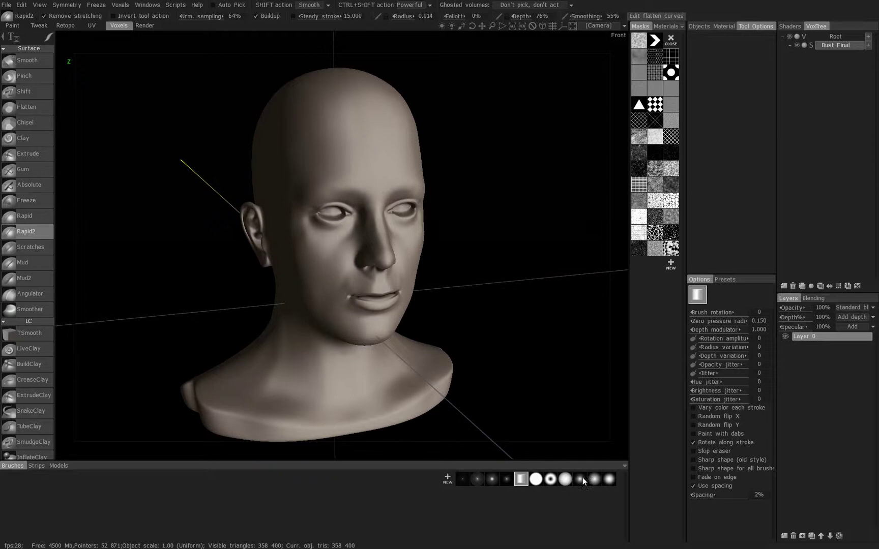
click(624, 466)
click(625, 466)
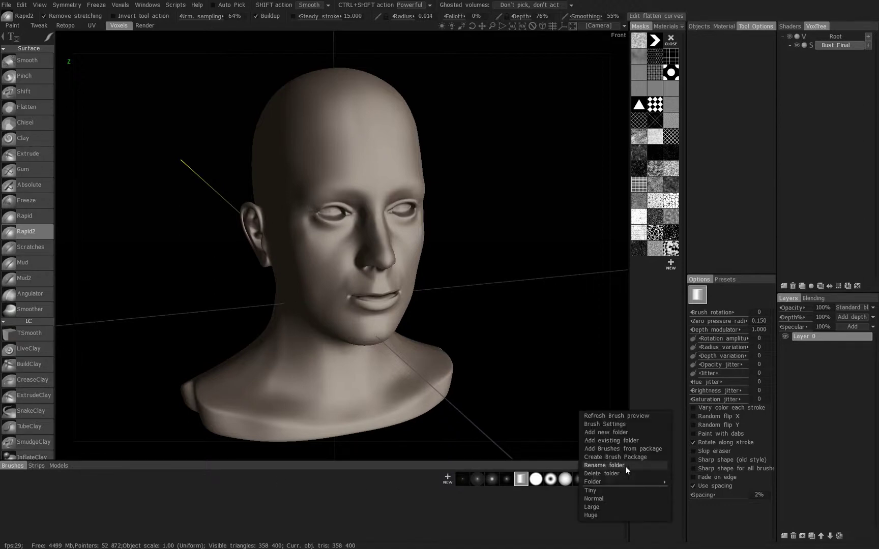
click(593, 507)
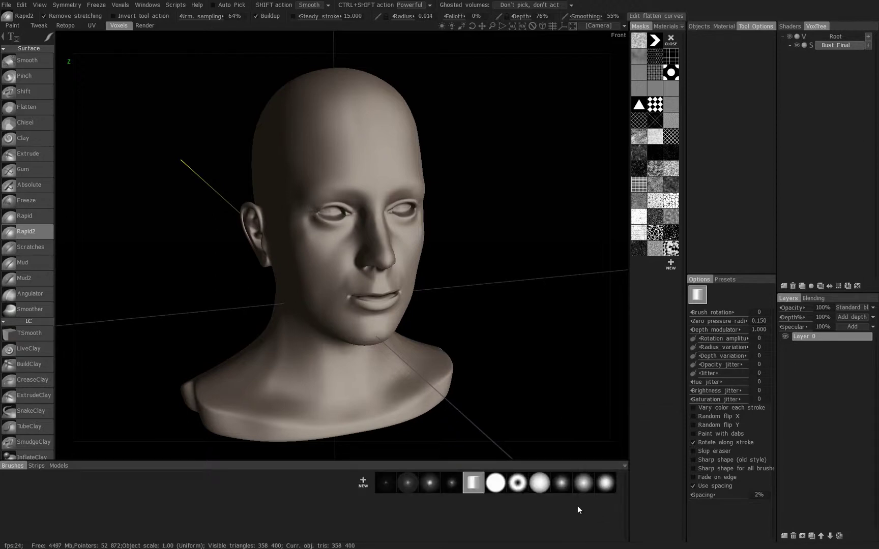
right_click(623, 468)
click(591, 515)
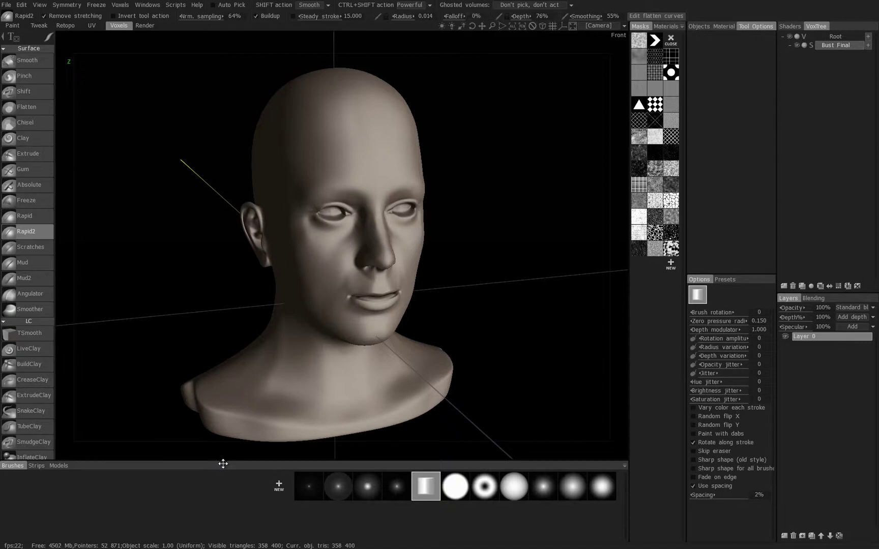
Step: Split Strips into its own bottom panel and resize the bottom panels to enlarge the viewport
drag(222, 460, 222, 482)
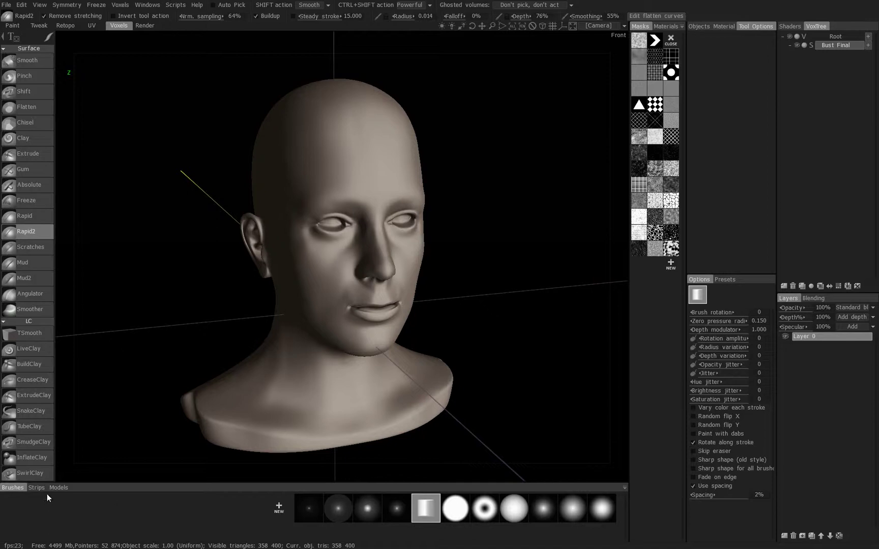
click(34, 489)
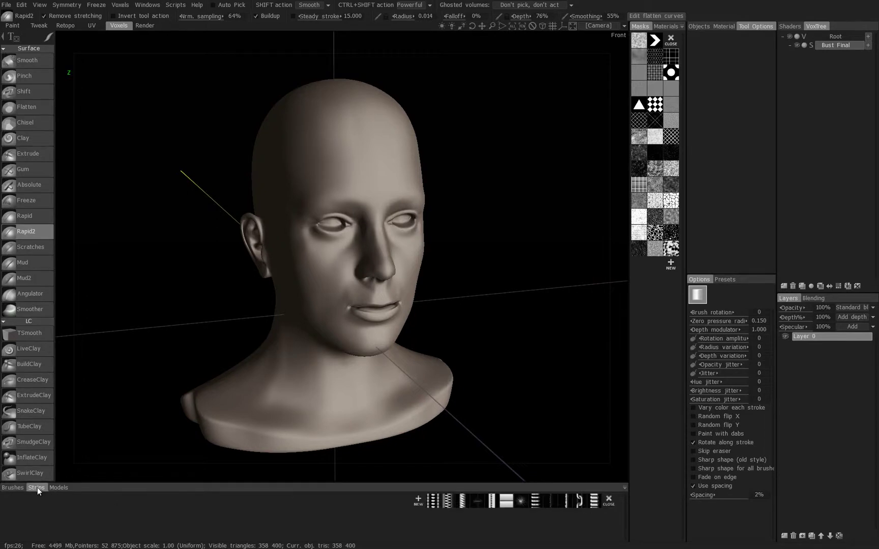
mouse_move(33, 486)
mouse_down()
mouse_move(75, 478)
mouse_move(87, 522)
mouse_move(104, 536)
mouse_up()
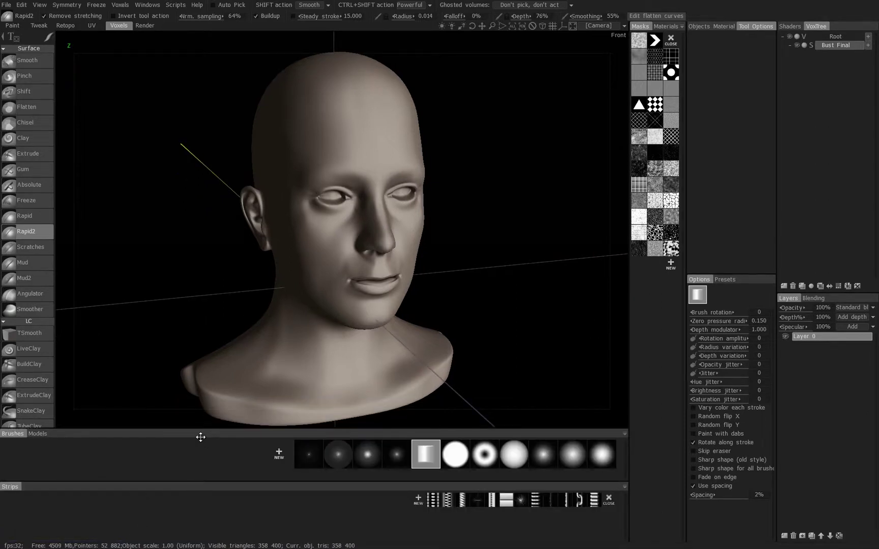
drag(211, 430, 212, 446)
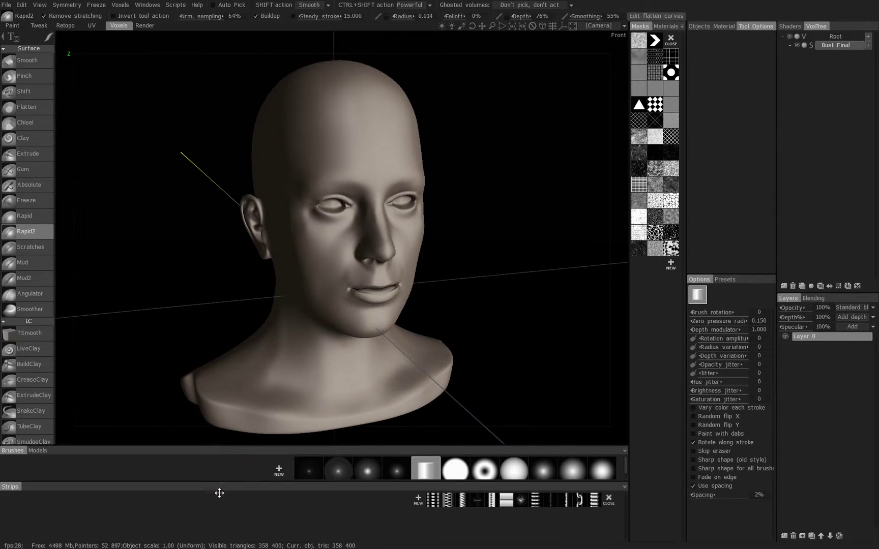
mouse_move(218, 489)
mouse_down()
mouse_move(221, 513)
mouse_move(224, 500)
mouse_up()
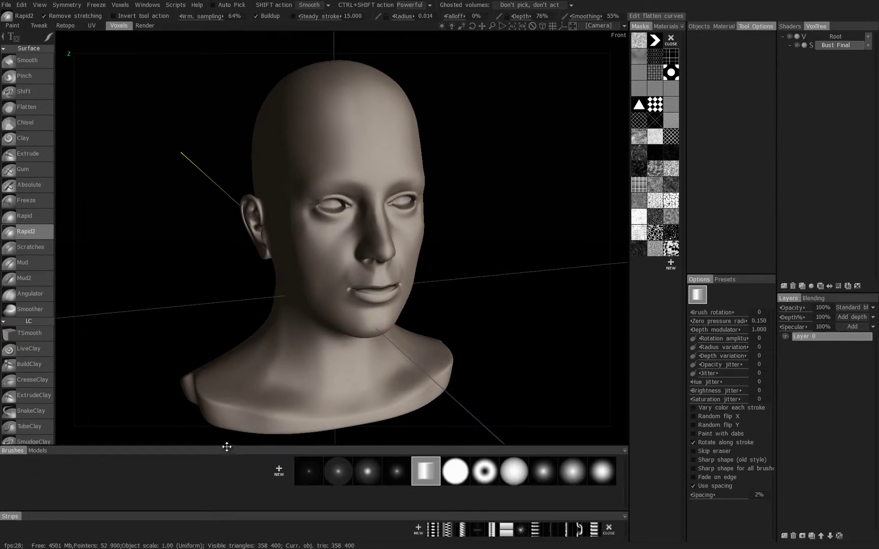
drag(227, 447, 226, 465)
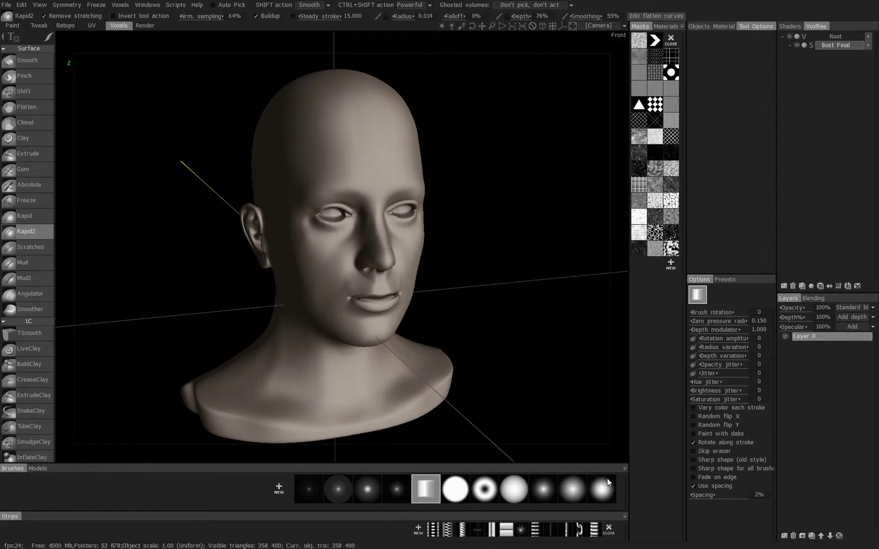
Step: Set brush thumbnails to Tiny, then Normal, and shorten the brushes shelf
click(625, 469)
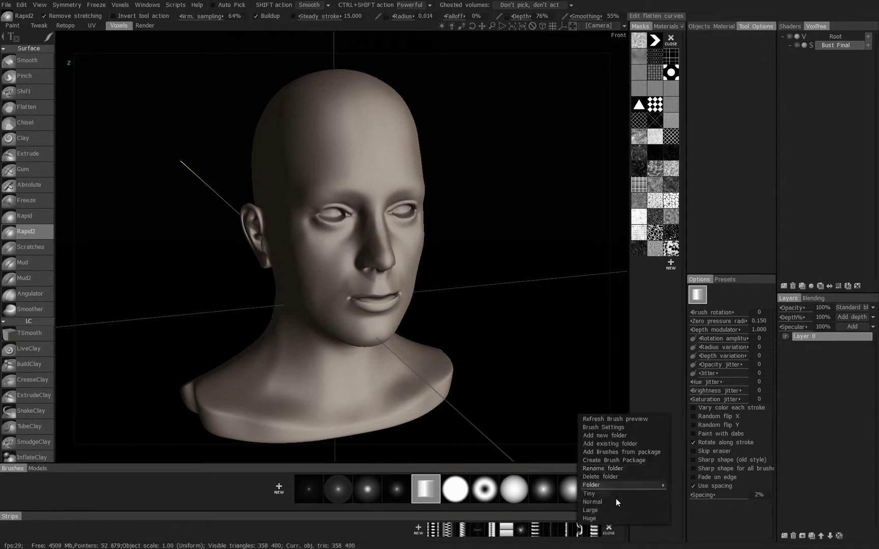
click(601, 498)
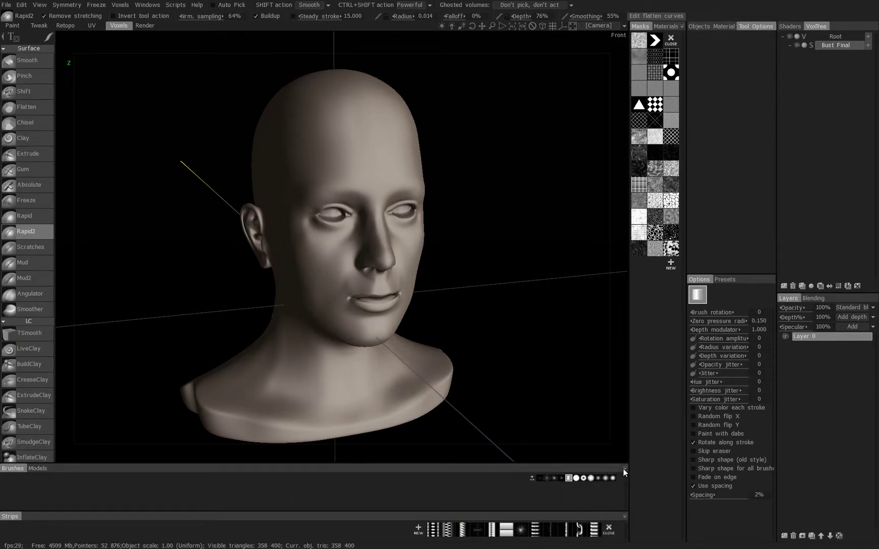
click(623, 469)
click(596, 501)
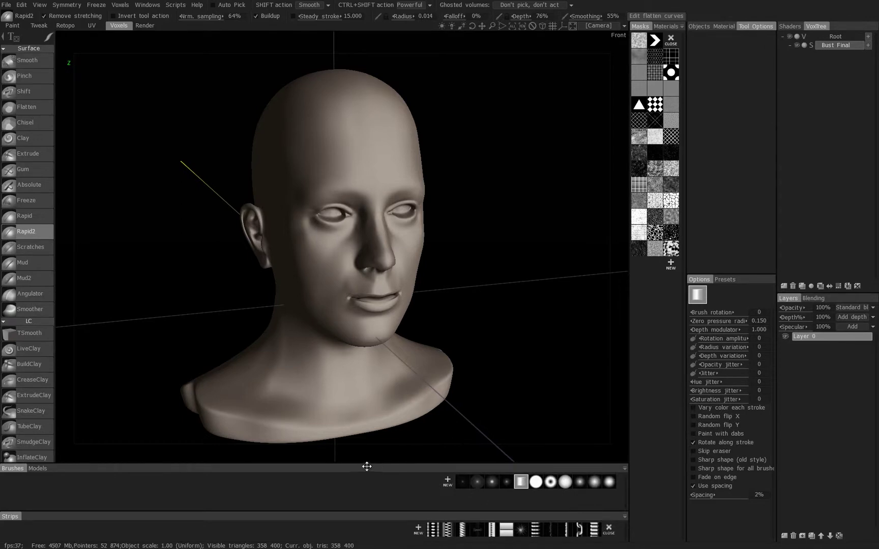
drag(367, 464, 368, 479)
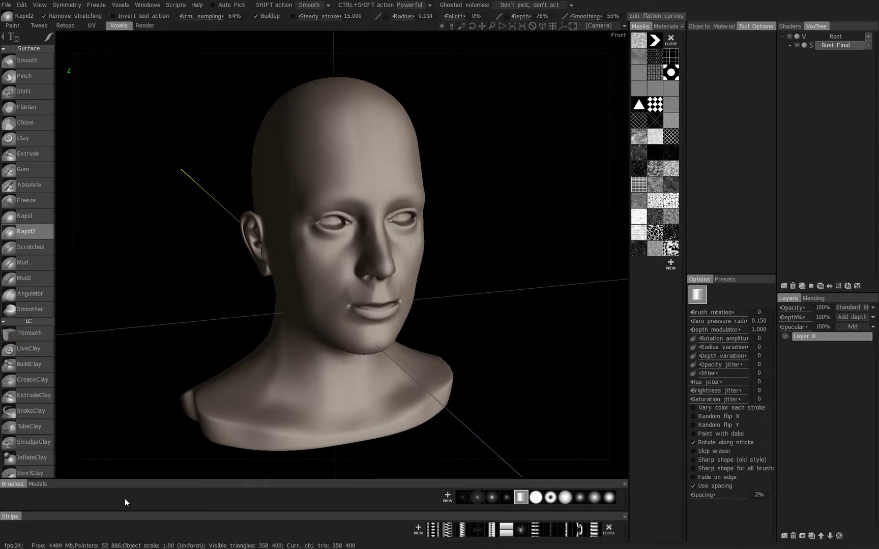
Step: Move the Models library into the bottom shelf alongside Strips
click(37, 484)
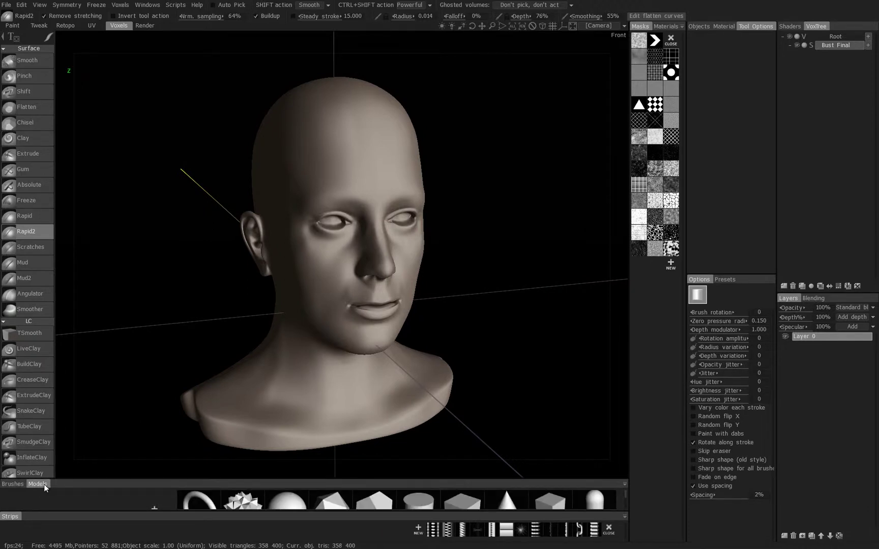
mouse_move(44, 485)
mouse_down()
mouse_move(38, 503)
mouse_move(47, 522)
mouse_move(169, 473)
mouse_move(59, 516)
mouse_move(23, 511)
mouse_move(83, 519)
mouse_up()
click(34, 517)
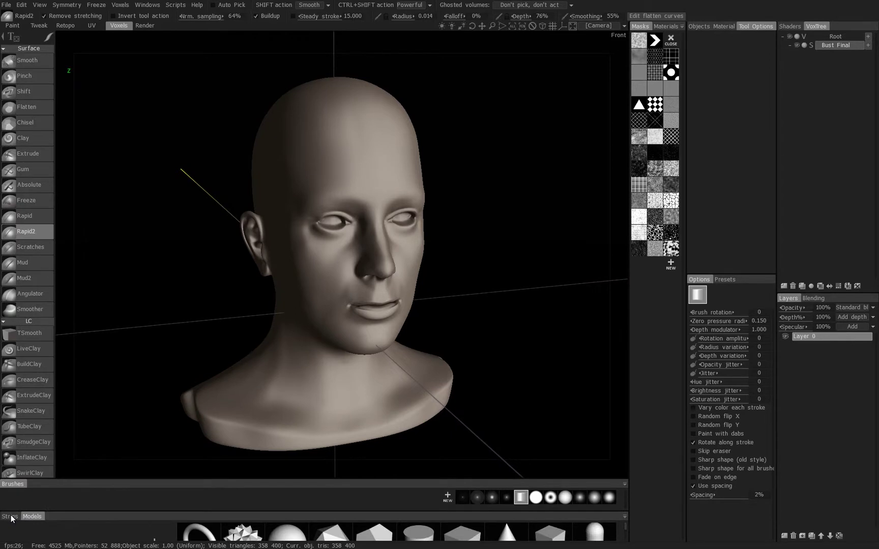
click(33, 518)
click(33, 517)
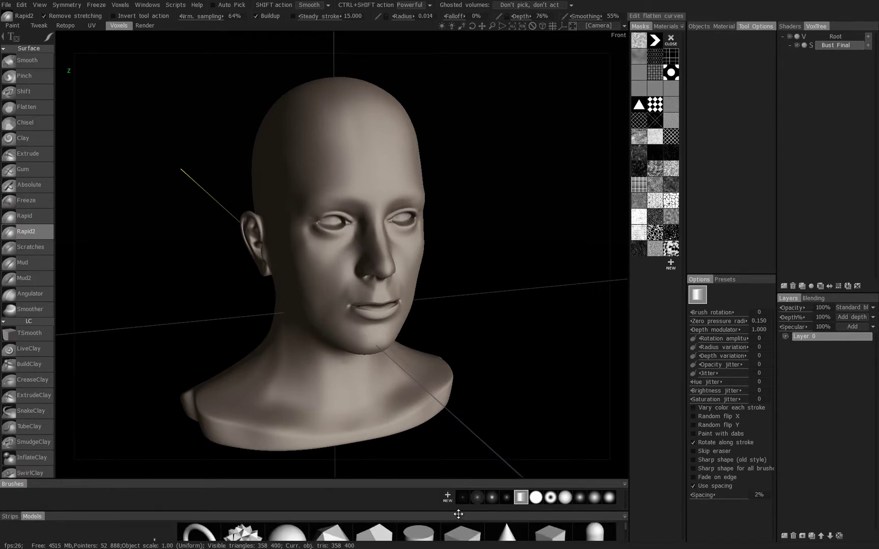
Step: Set the Models library's thumbnails to Normal size
click(625, 517)
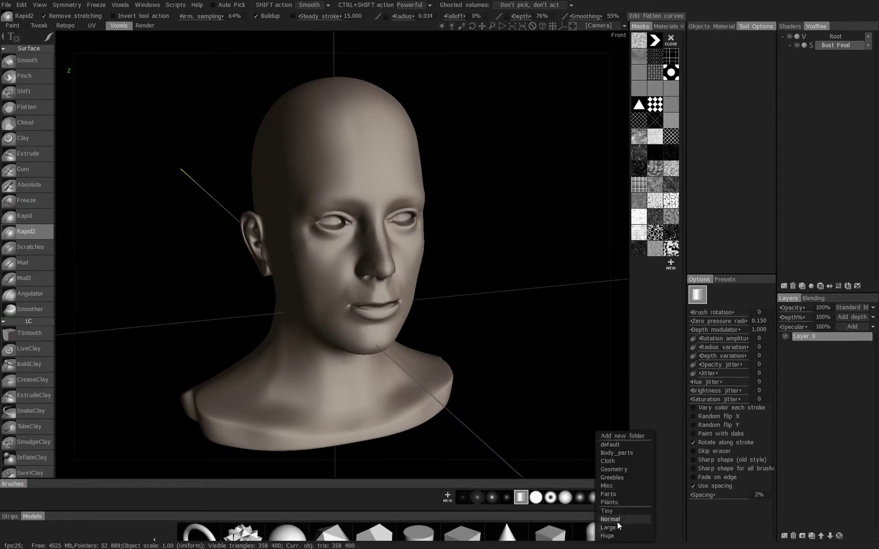
click(617, 521)
click(625, 517)
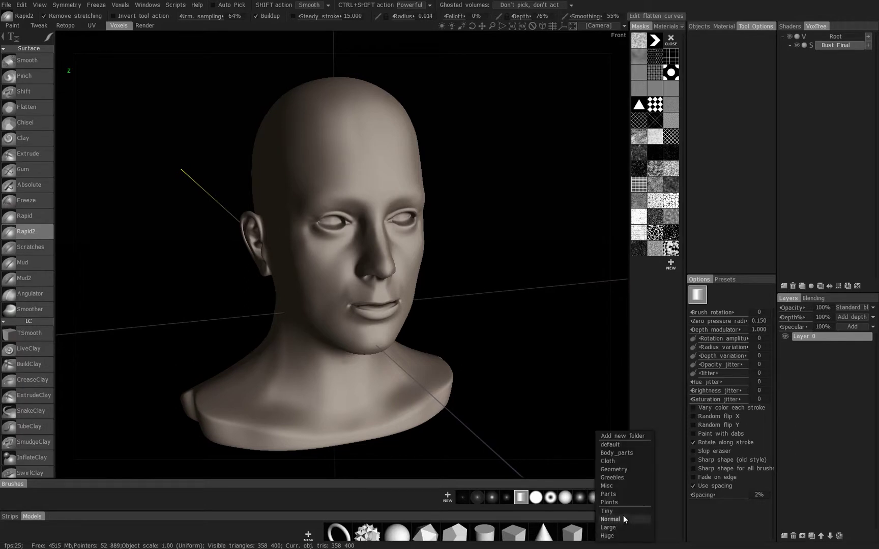
click(610, 467)
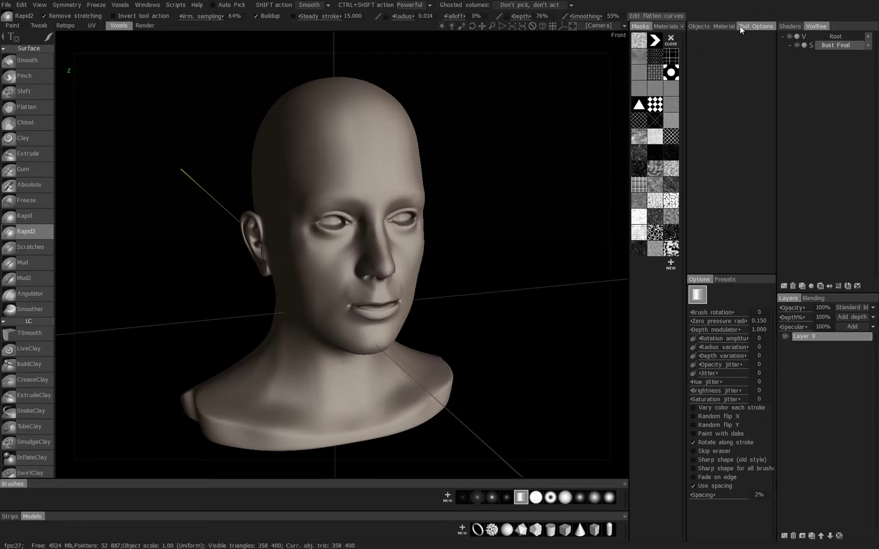
Step: Dock Tool Options in a column beside the viewport, widen Masks, then float Masks/Materials
drag(742, 25, 628, 92)
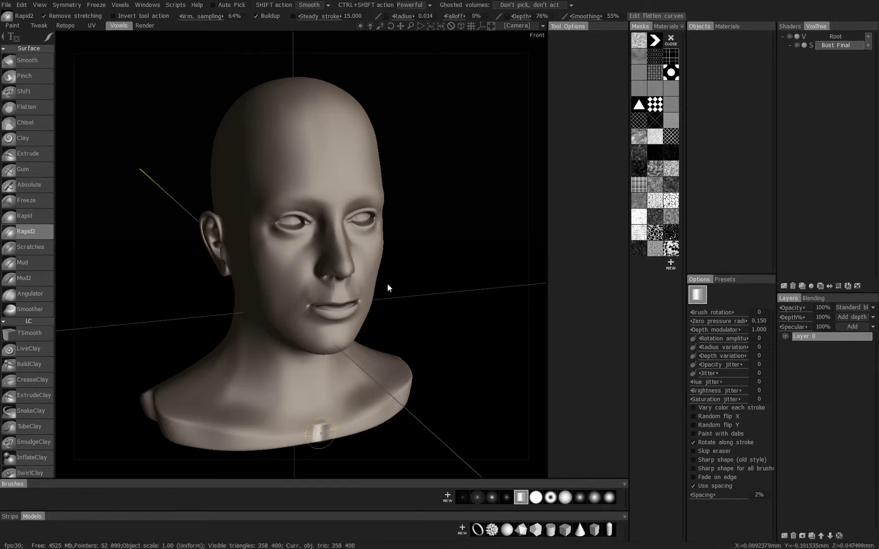
drag(568, 29, 631, 85)
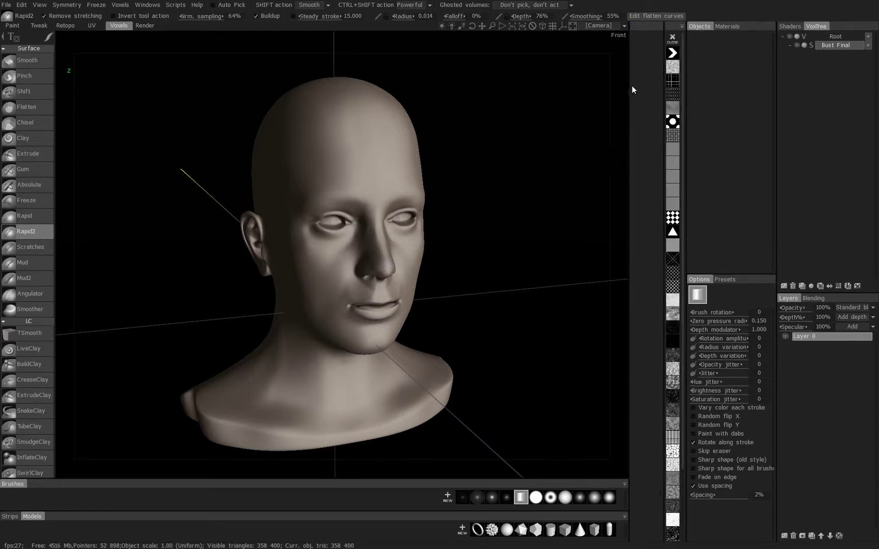
drag(630, 157, 601, 173)
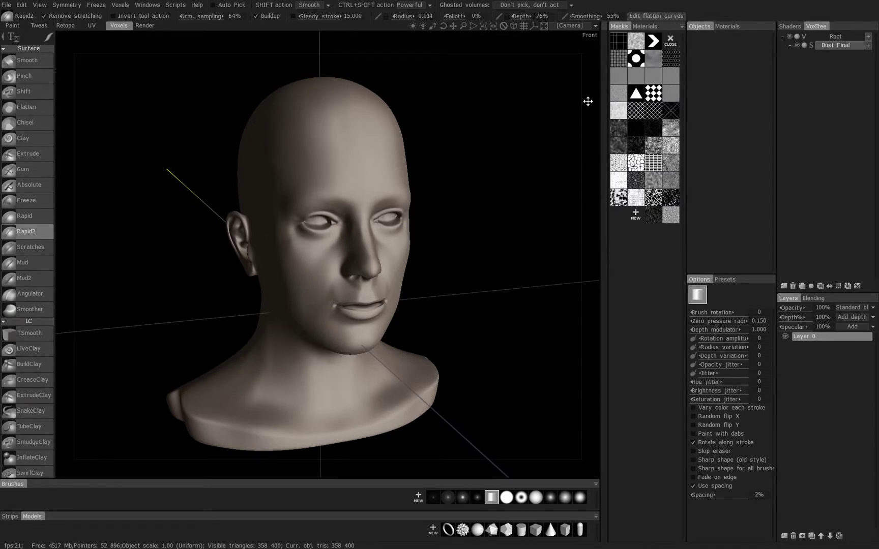
drag(588, 101, 489, 52)
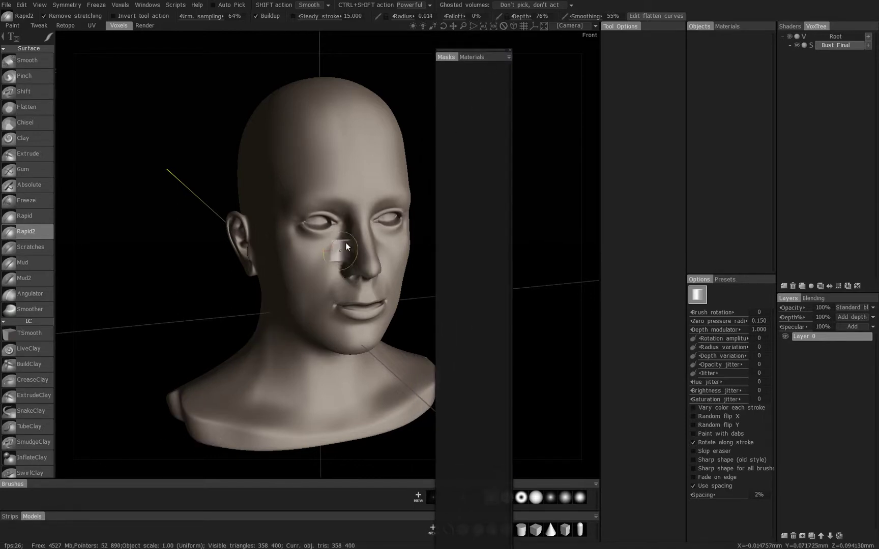
Step: Dock the Masks and Materials libraries into the bottom Strips/Models shelf, leaving Strips showing
drag(449, 56, 77, 517)
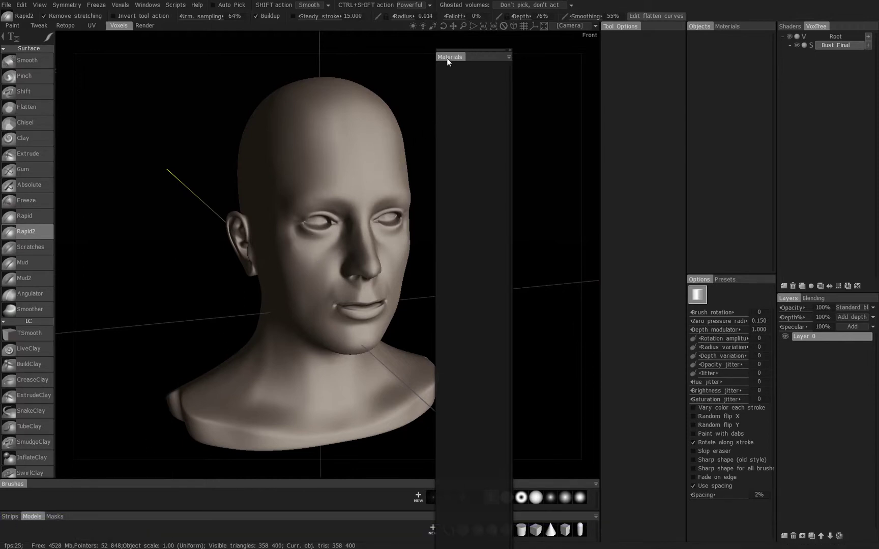
drag(447, 58, 86, 520)
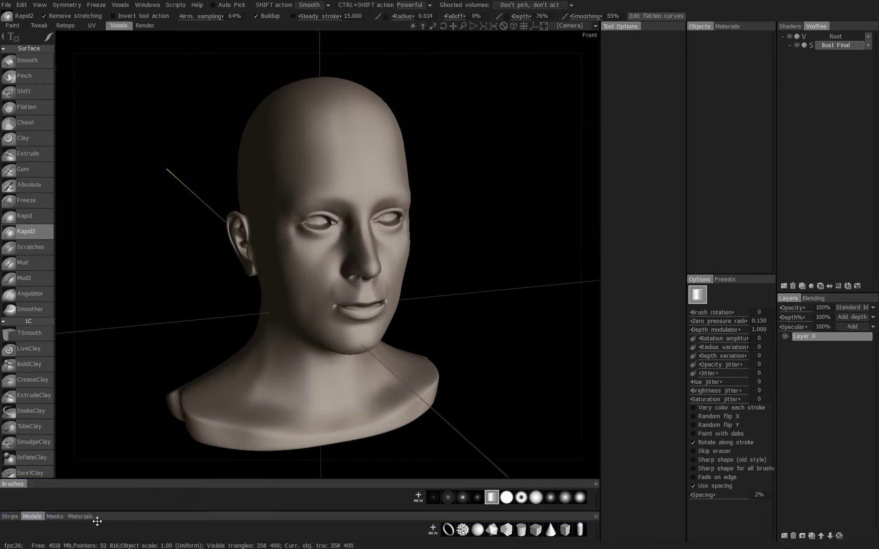
click(81, 516)
click(10, 516)
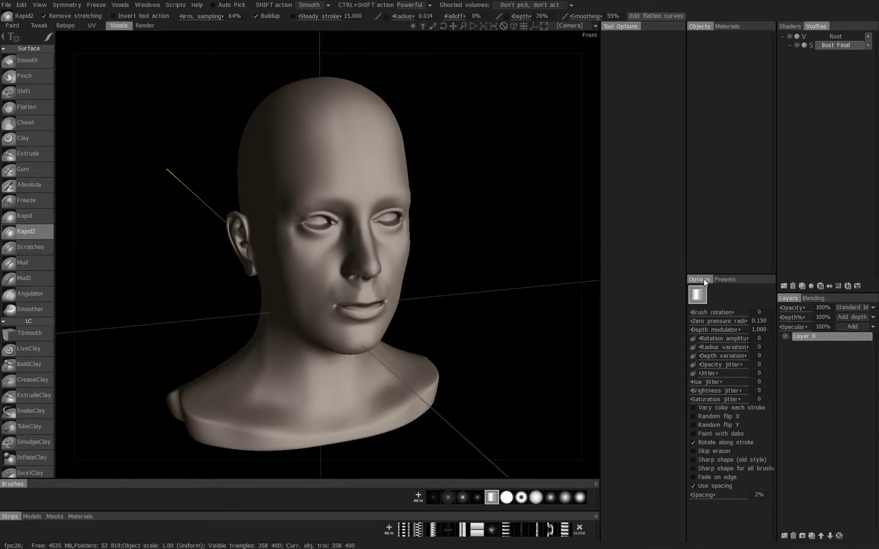
Step: Dock brush Options above Tool Options, expand it fully, and put Presets in an adjacent column
drag(704, 281, 643, 42)
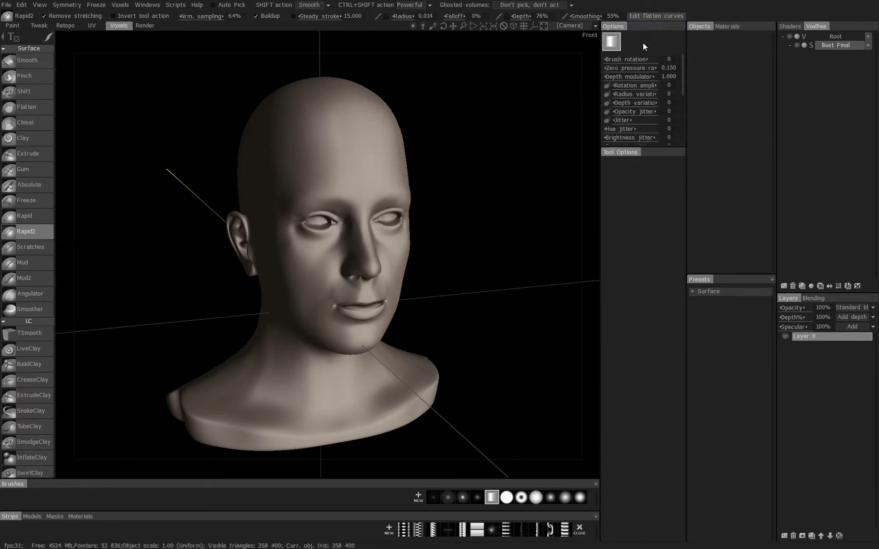
drag(652, 149, 657, 275)
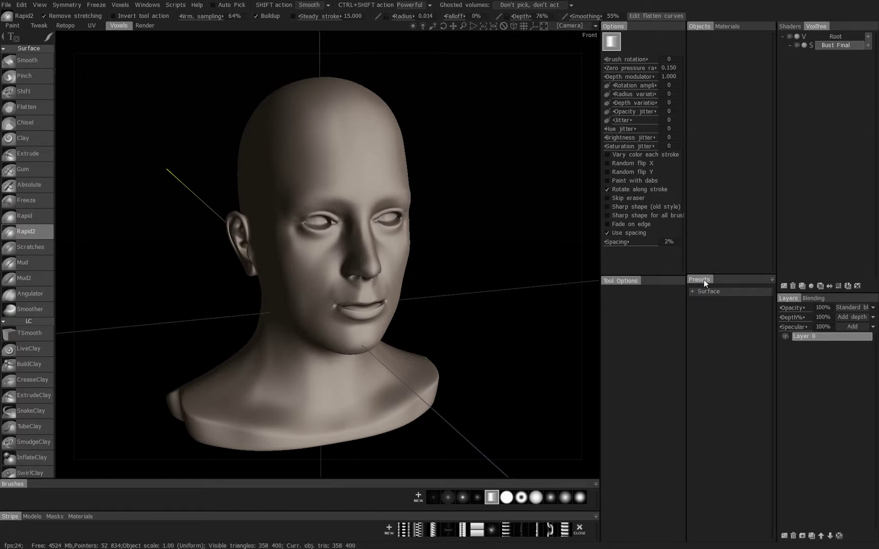
drag(704, 281, 597, 261)
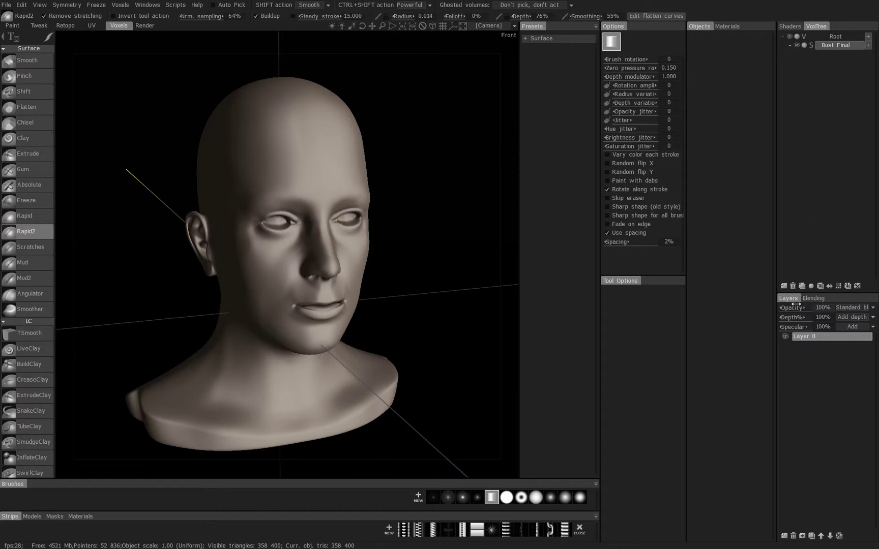
Step: Dock the Layers panel under Presets and enlarge it to take more column height
drag(848, 297, 526, 400)
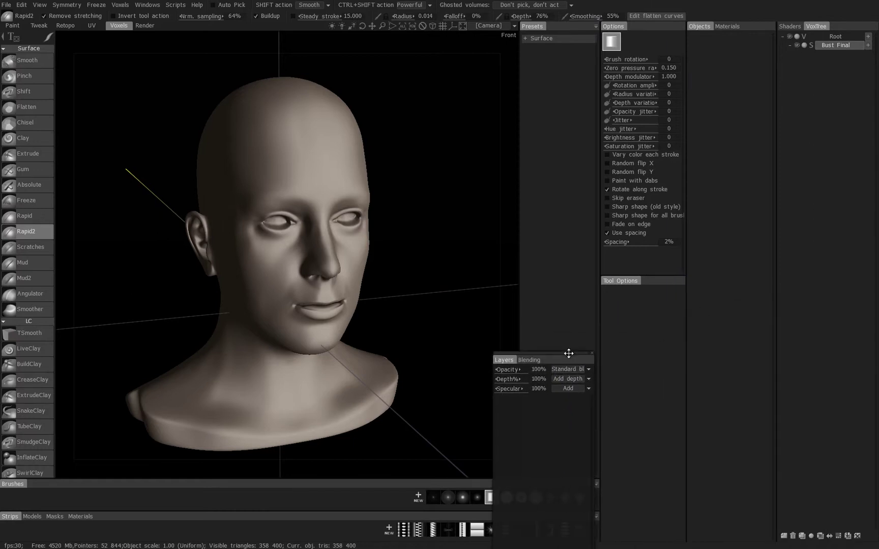
drag(566, 438, 565, 438)
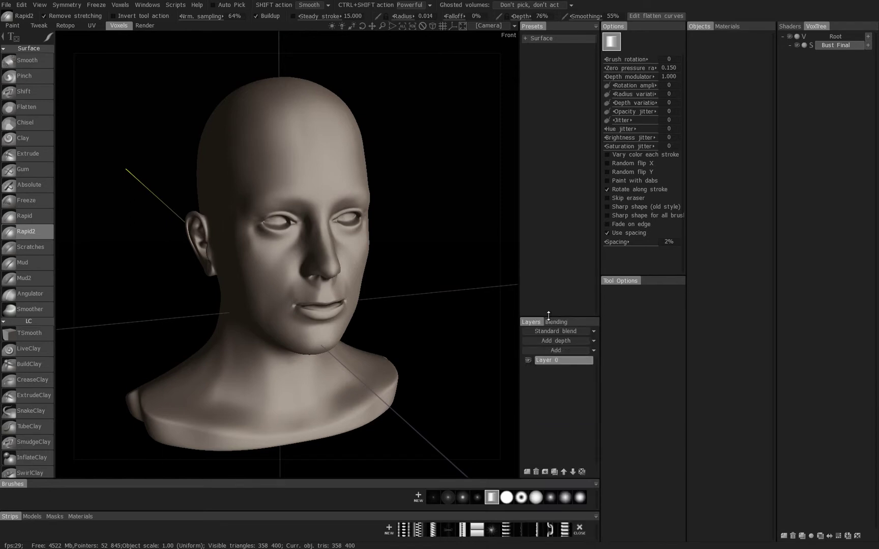
drag(575, 317, 576, 264)
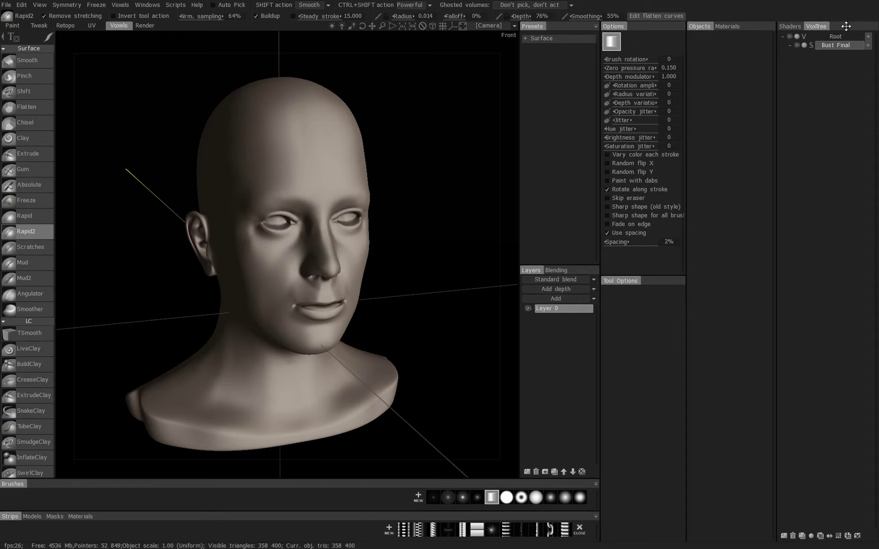
Step: Dock Shaders/VoxTree below Objects/Materials on the far right, then check each tab
drag(846, 26, 797, 494)
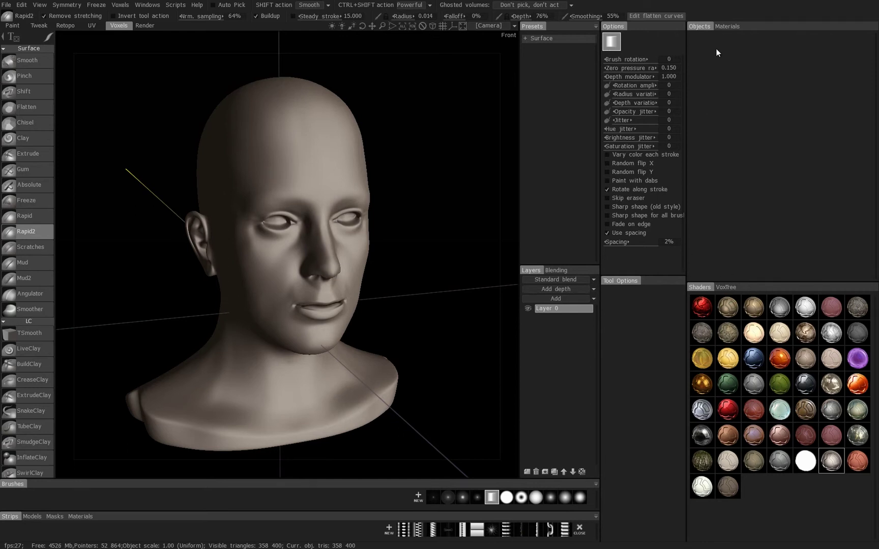
click(725, 24)
click(703, 25)
click(727, 288)
click(702, 287)
Step: Resize the right-hand columns and VoxTree panel so the viewport widens and Presets/Layers narrows
drag(606, 239, 523, 259)
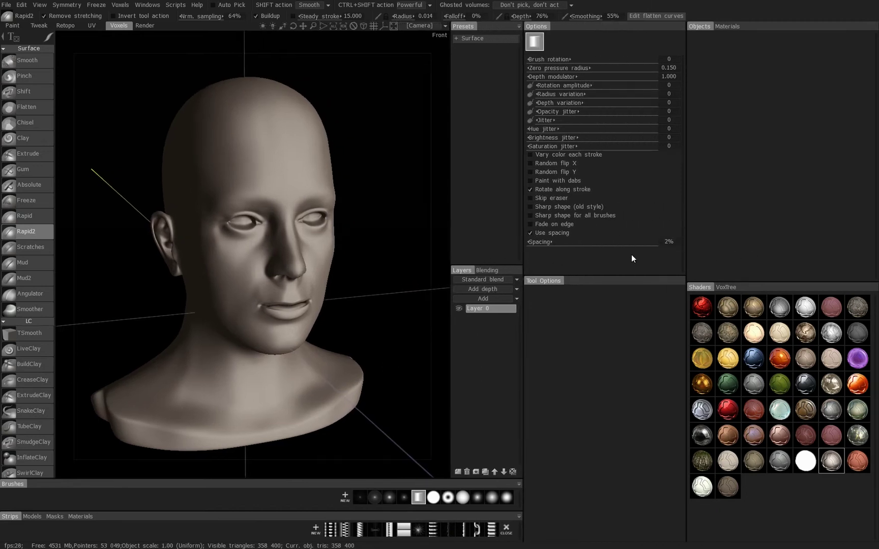
drag(683, 264, 705, 270)
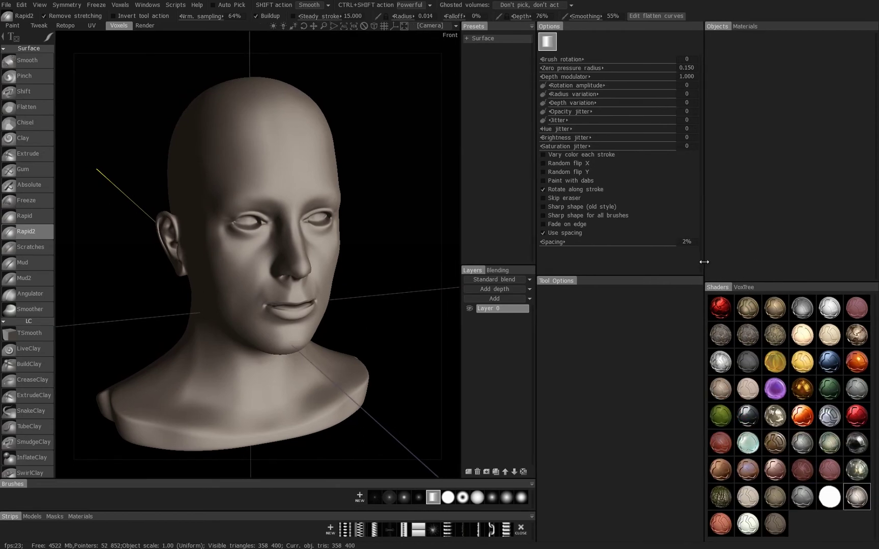
drag(704, 261, 778, 270)
click(816, 287)
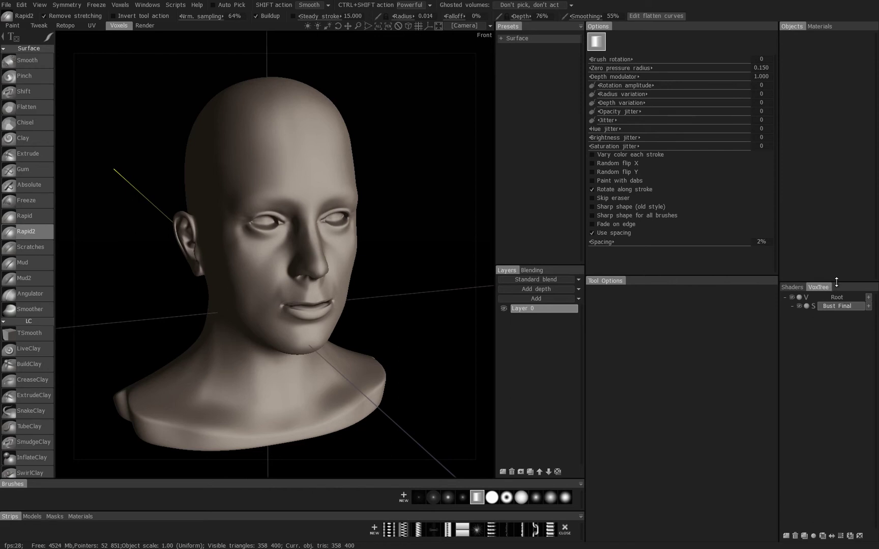
drag(836, 282, 834, 260)
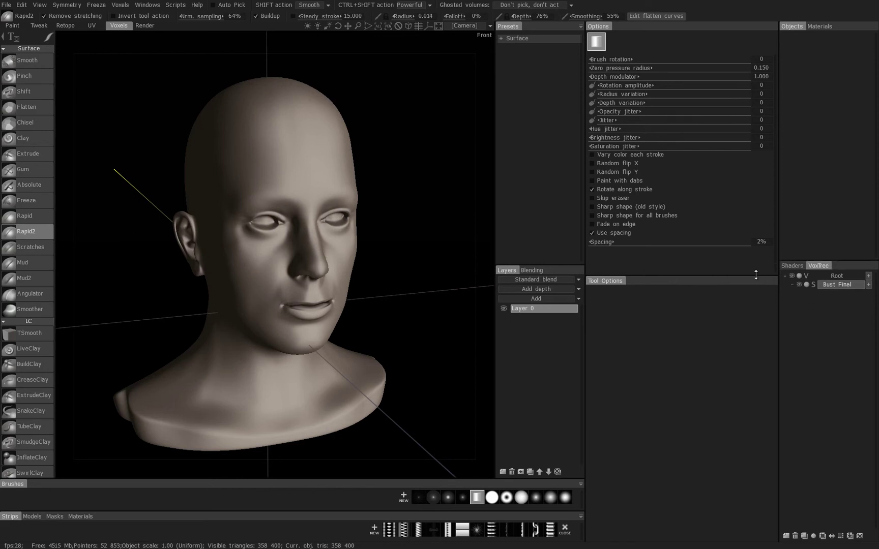
drag(756, 275, 800, 264)
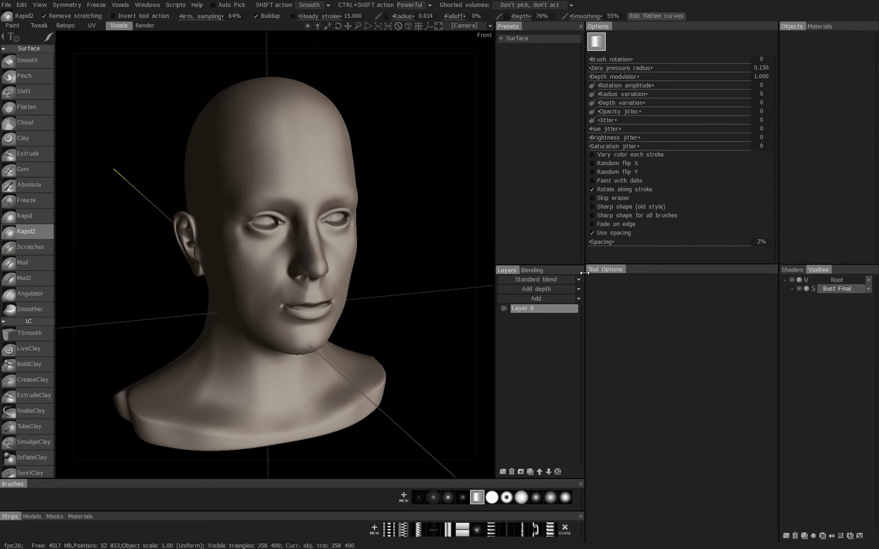
drag(583, 272, 675, 254)
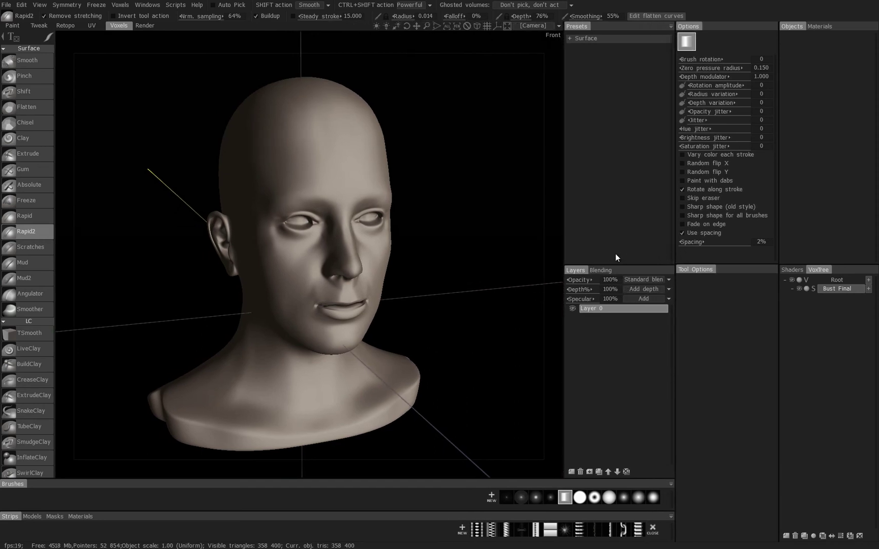
drag(565, 242, 602, 244)
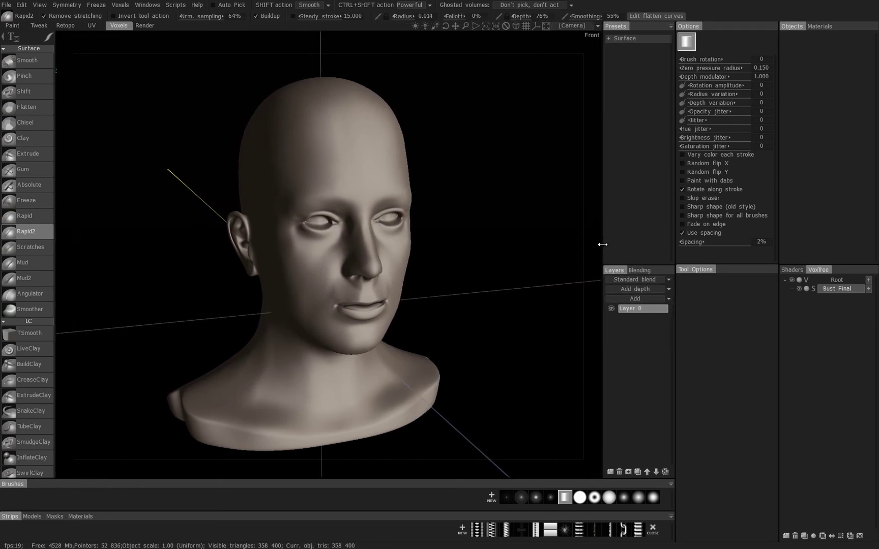